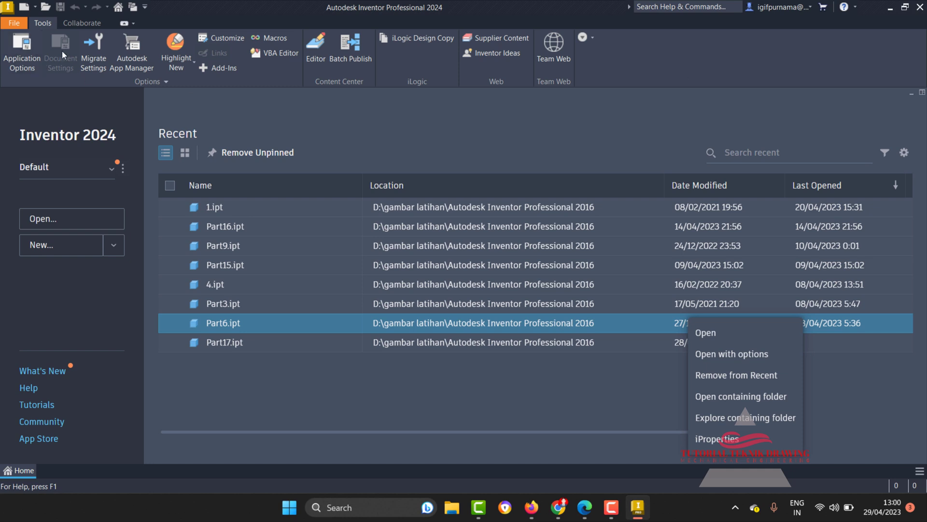
# Step: Create a new part, Part1, from the Metric Standard (mm).ipt template
pyautogui.click(42, 246)
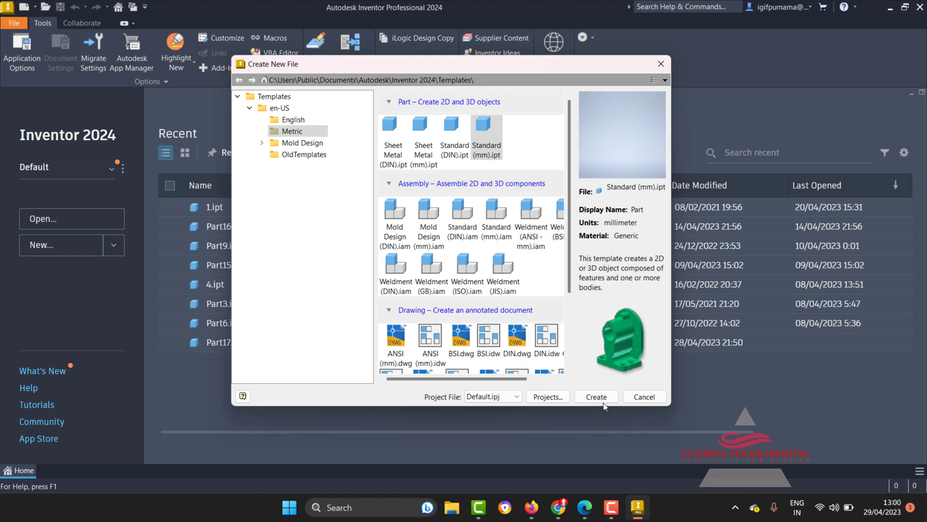
pyautogui.click(603, 402)
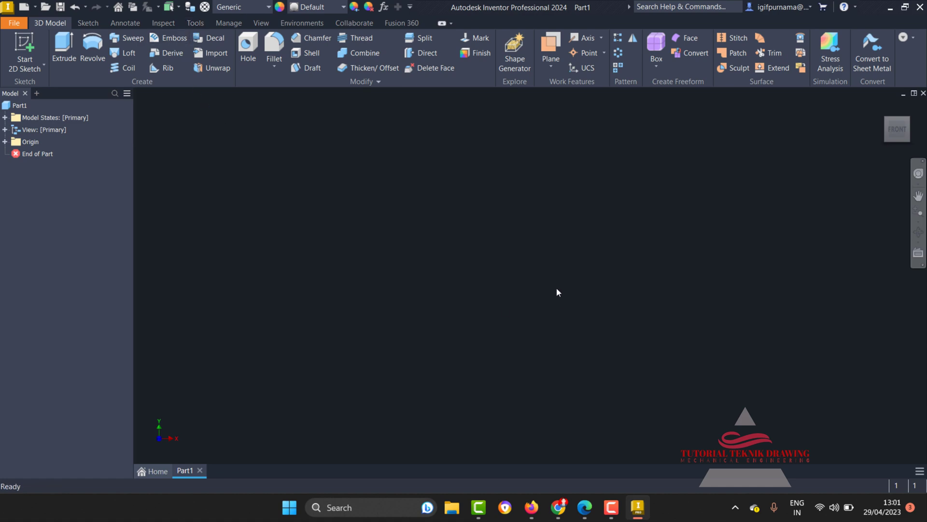
# Step: In Edge, rerun the 'autodesk inventor cam 2024' Google search and open the Inventor CAM product page
pyautogui.click(522, 503)
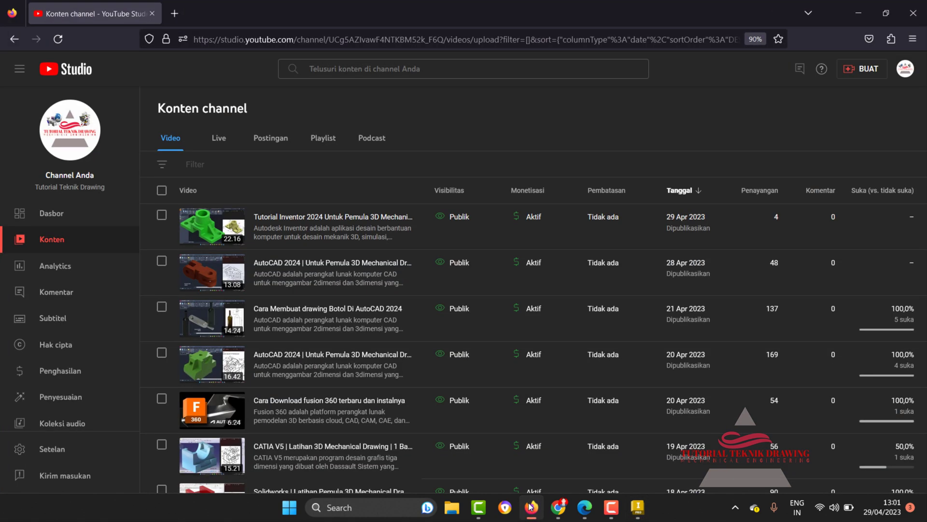
pyautogui.click(531, 506)
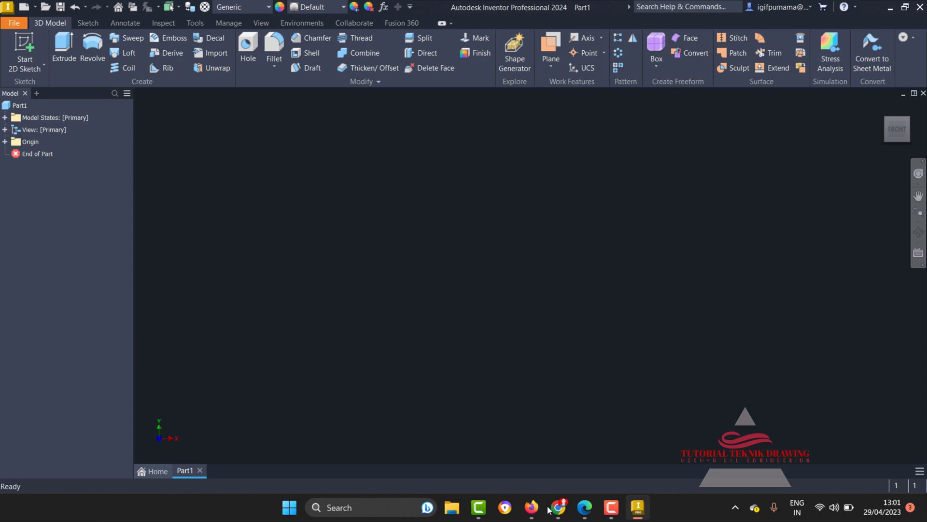
pyautogui.click(584, 507)
pyautogui.click(309, 226)
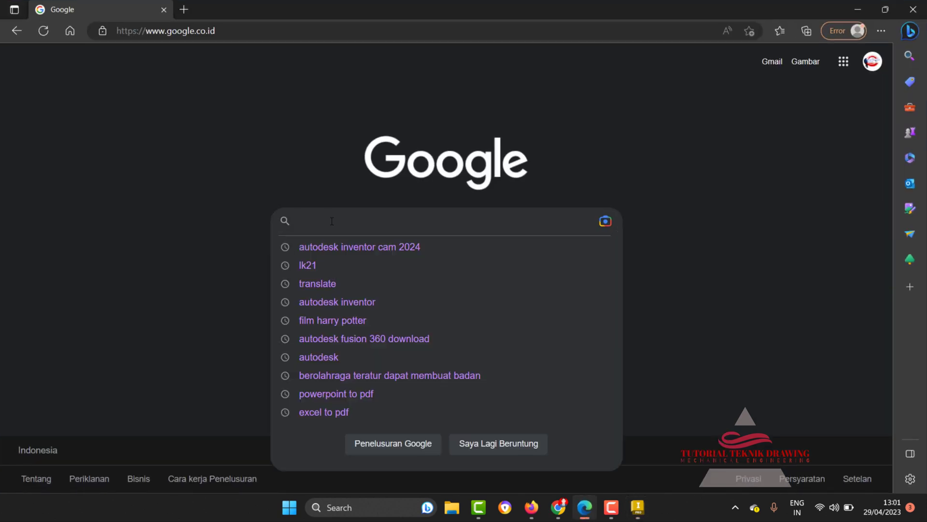
pyautogui.click(345, 248)
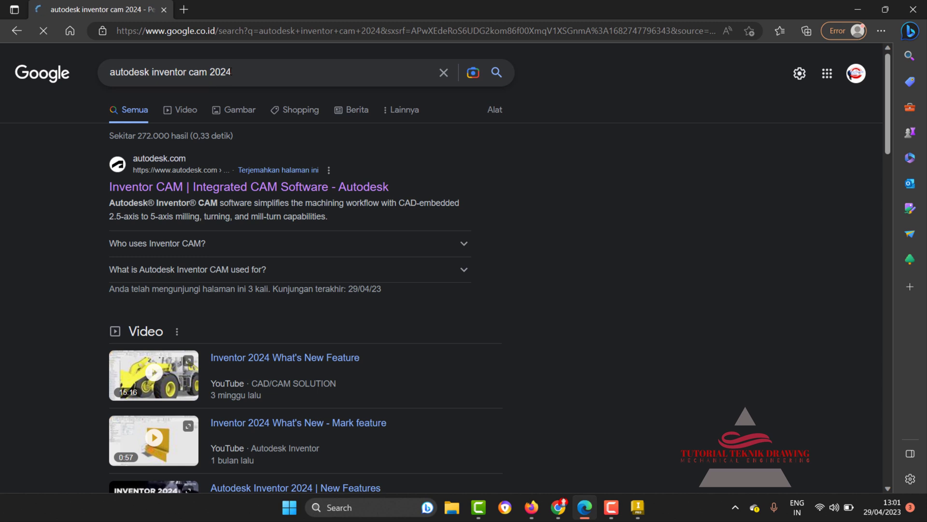
pyautogui.click(222, 192)
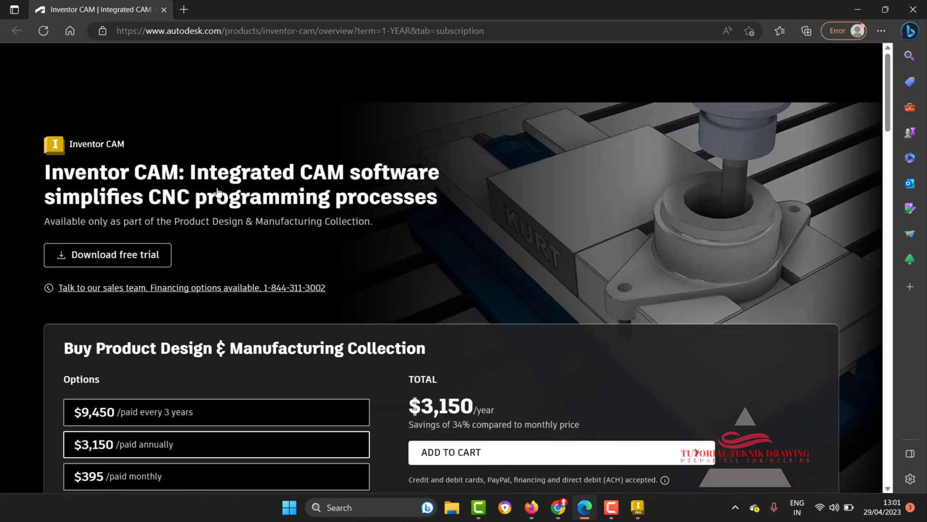
# Step: Choose Education for the Inventor CAM free trial and go to the Educational Community page
pyautogui.click(111, 269)
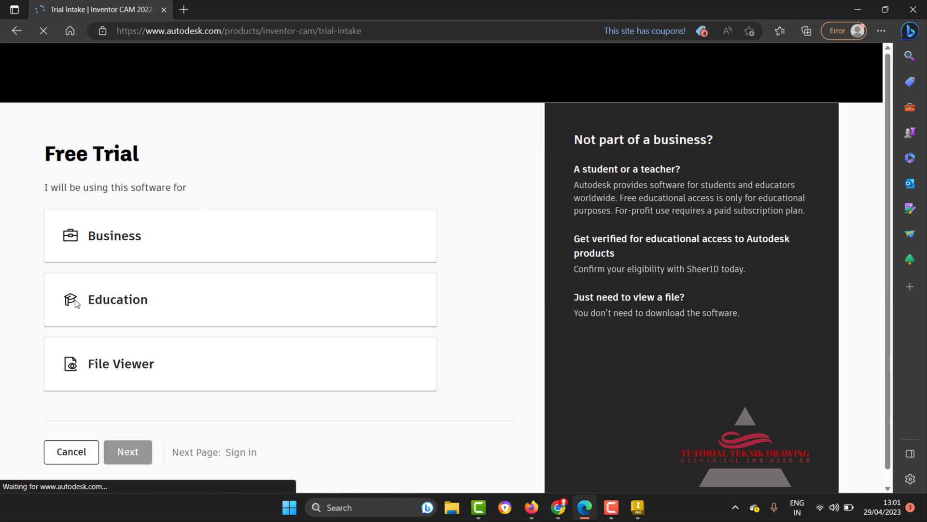
pyautogui.click(115, 300)
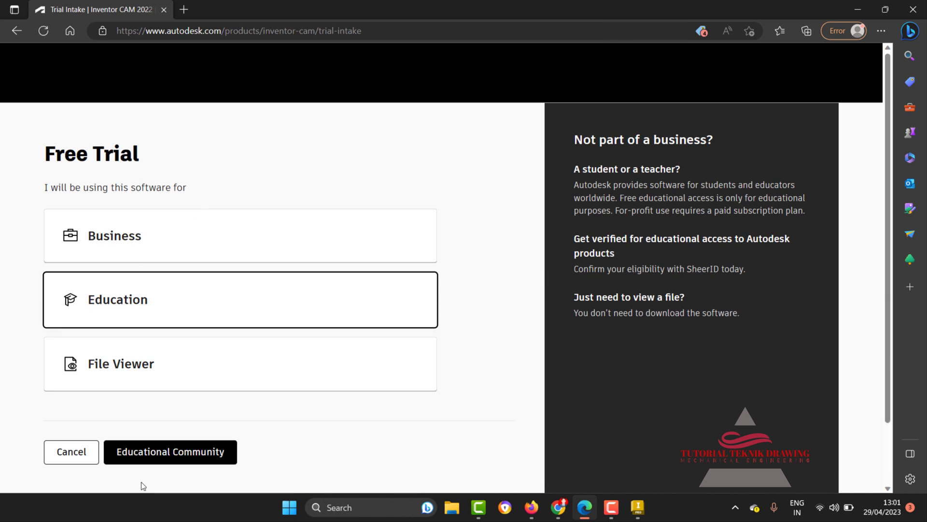
pyautogui.click(144, 452)
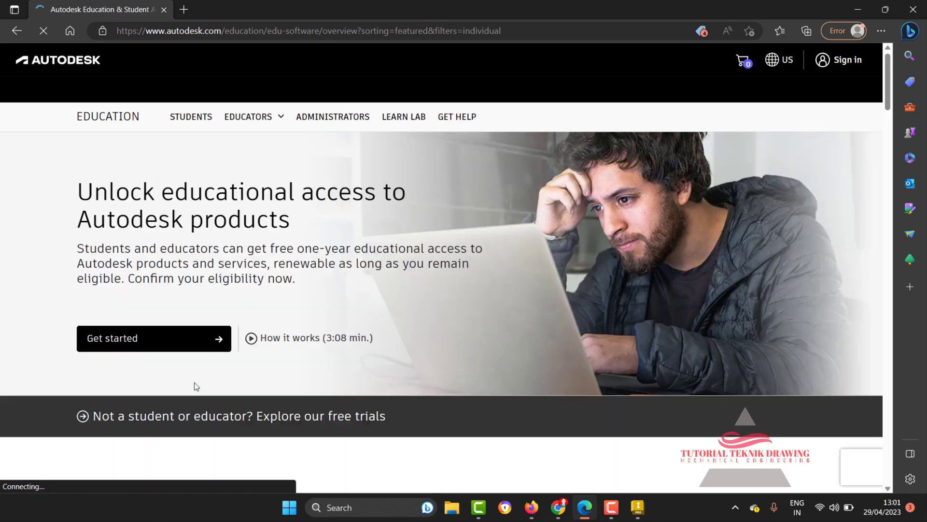
# Step: Scroll to Inventor CAM in the education product list and choose Get started
pyautogui.scroll(-1, 186, 309)
pyautogui.scroll(-5, 186, 308)
pyautogui.scroll(-5, 187, 308)
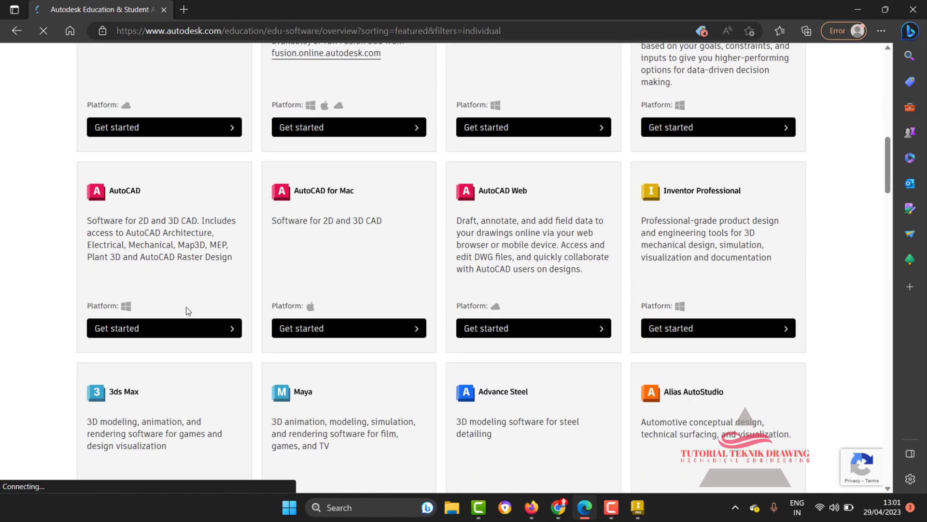
pyautogui.scroll(-5, 187, 308)
pyautogui.scroll(-2, 189, 312)
pyautogui.scroll(-5, 189, 311)
pyautogui.scroll(-2, 188, 310)
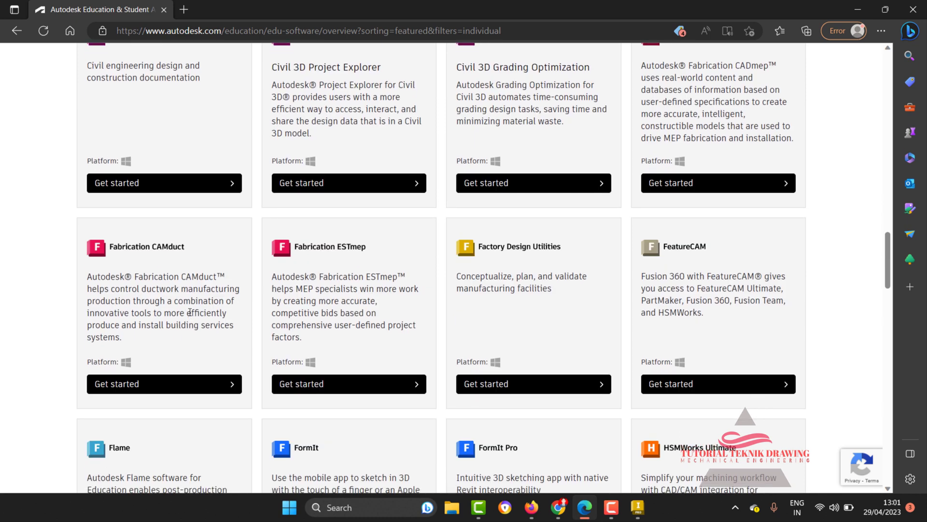
pyautogui.scroll(-2, 188, 311)
pyautogui.scroll(-5, 190, 313)
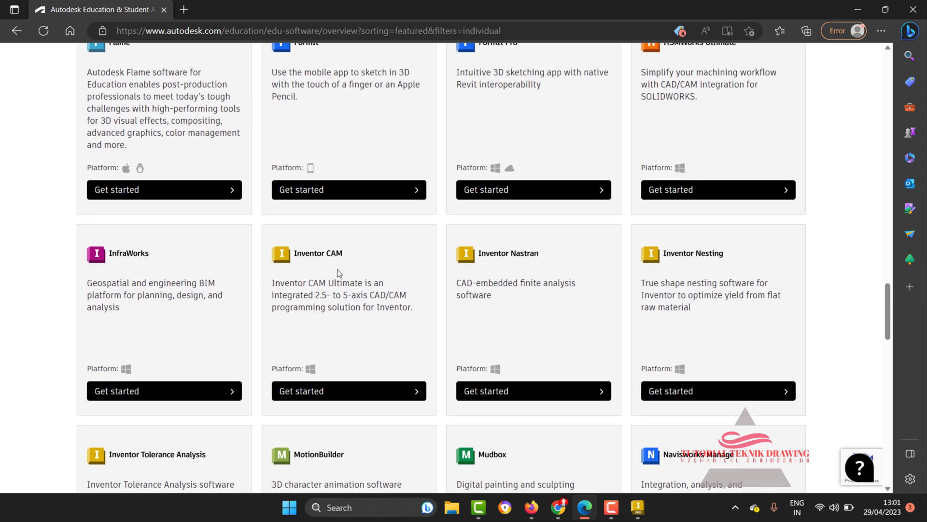
pyautogui.click(298, 401)
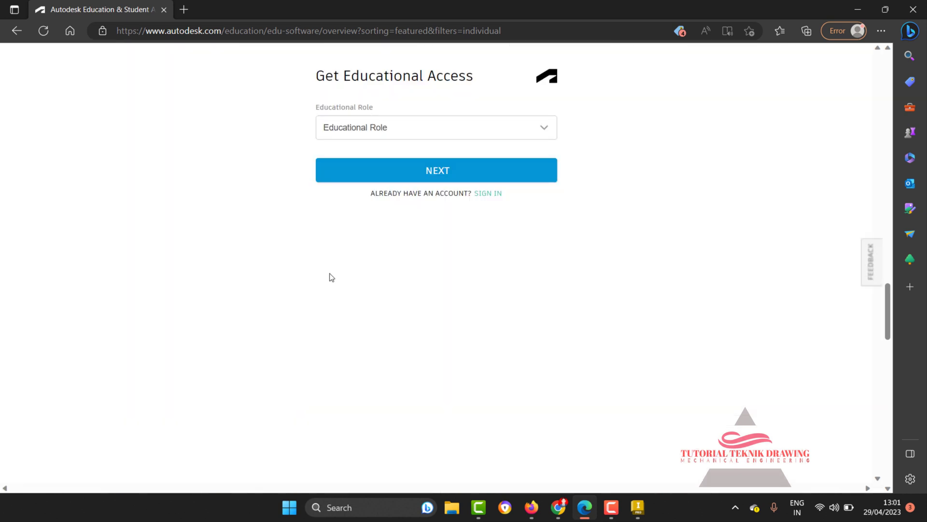
# Step: Sign in with the Autodesk account e-mail and saved password to confirm educational eligibility
pyautogui.click(478, 193)
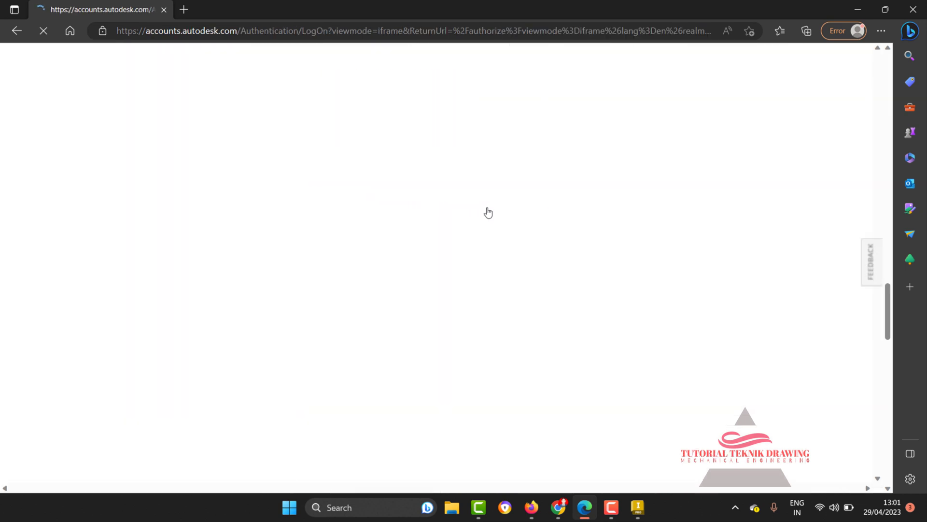
pyautogui.click(419, 155)
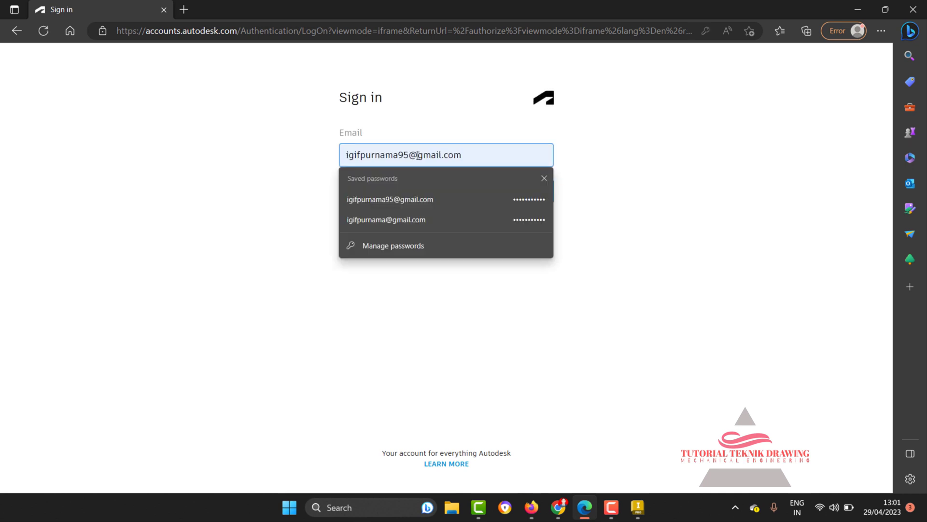
pyautogui.click(573, 143)
pyautogui.click(475, 203)
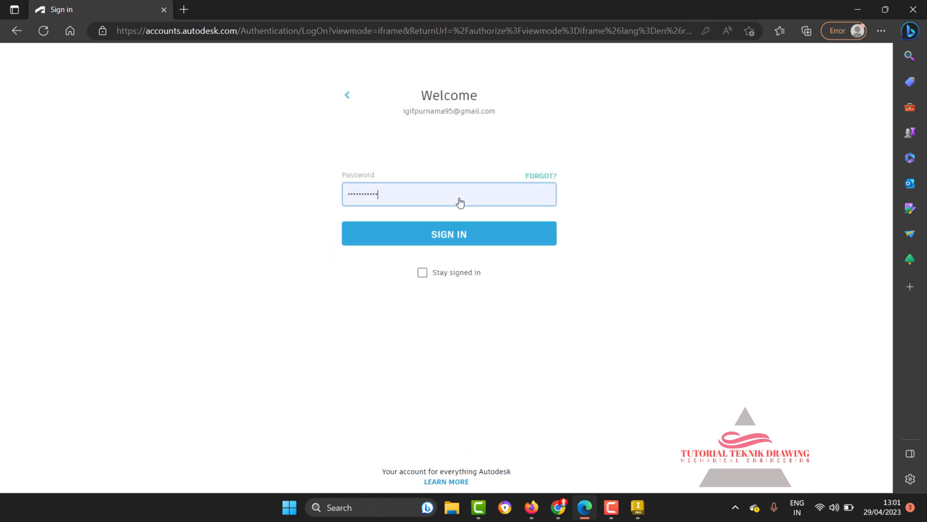
pyautogui.click(451, 239)
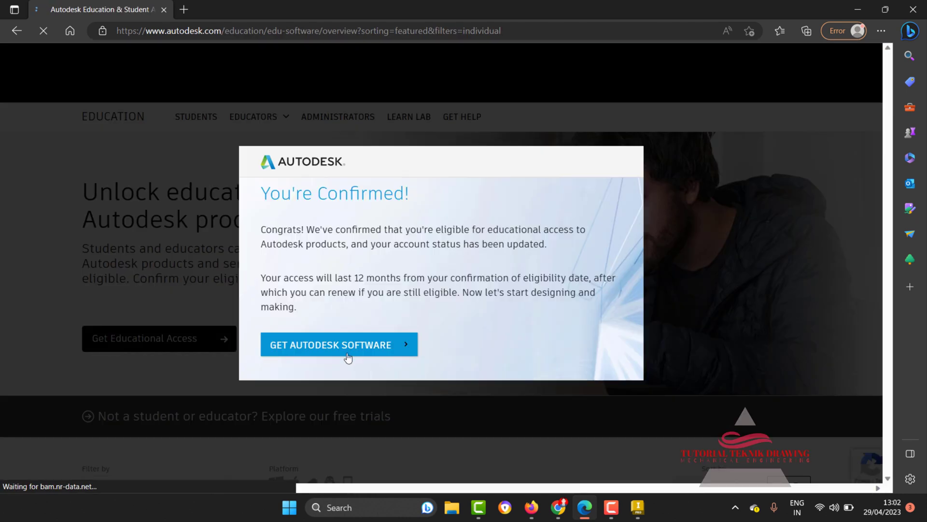
# Step: Go to Get Autodesk Software and open Inventor CAM's download options
pyautogui.click(349, 347)
pyautogui.scroll(-5, 402, 282)
pyautogui.scroll(-5, 400, 280)
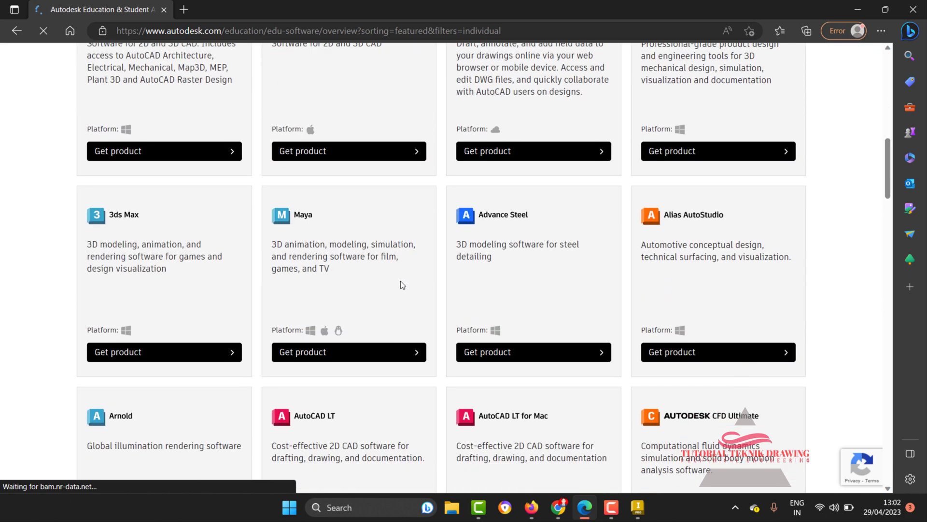
pyautogui.scroll(-10, 401, 280)
pyautogui.scroll(-7, 401, 281)
pyautogui.scroll(-4, 401, 280)
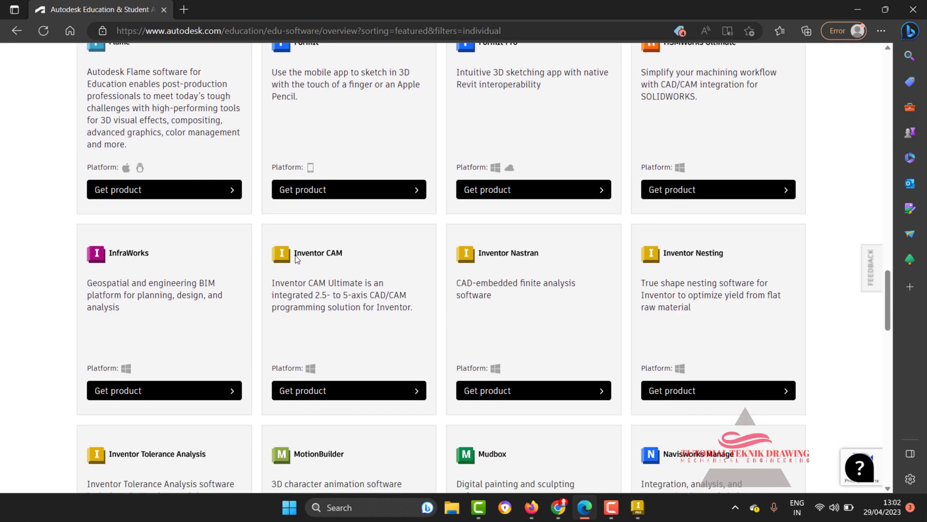
pyautogui.click(286, 389)
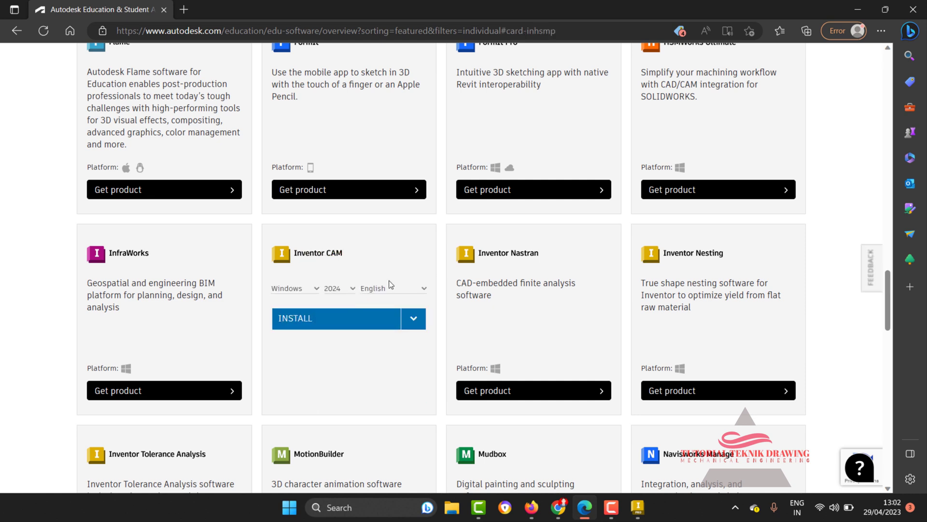
# Step: Keep Inventor CAM set to version 2024 for Windows in English
pyautogui.click(346, 289)
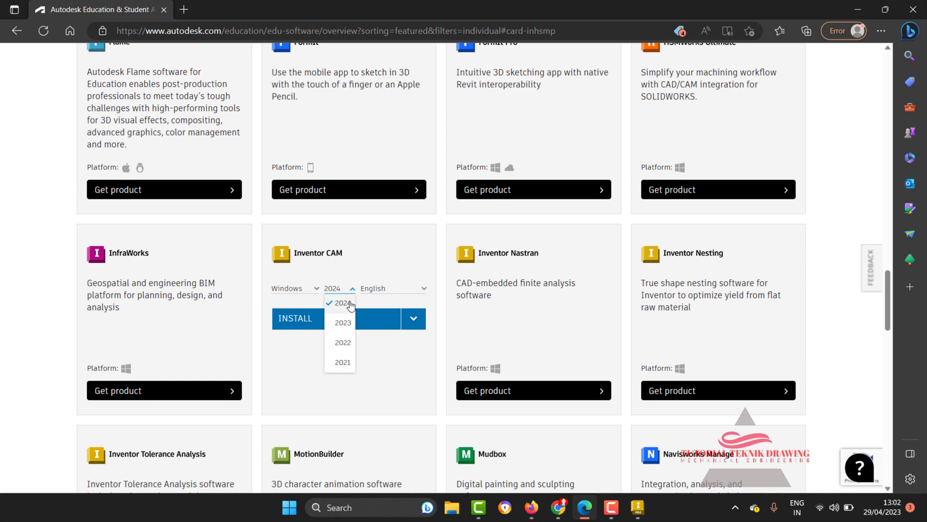
pyautogui.click(350, 305)
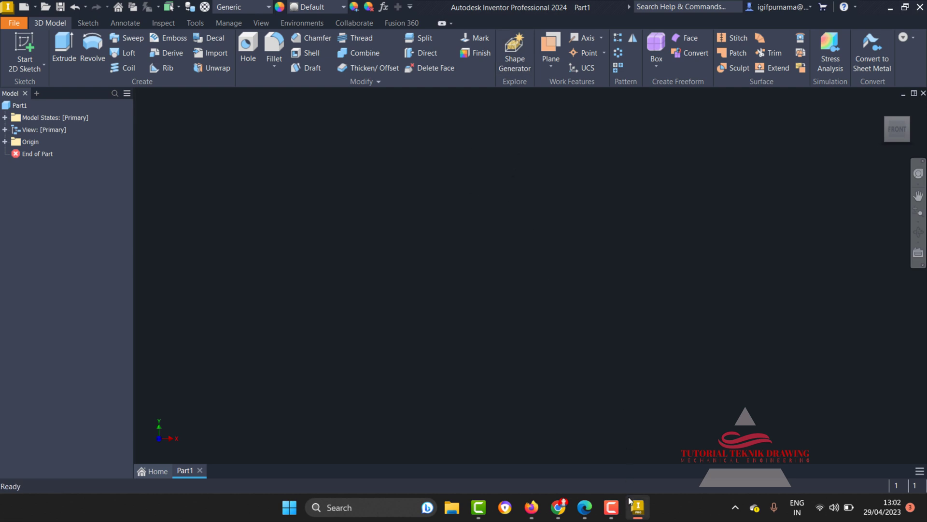
pyautogui.moveTo(611, 507)
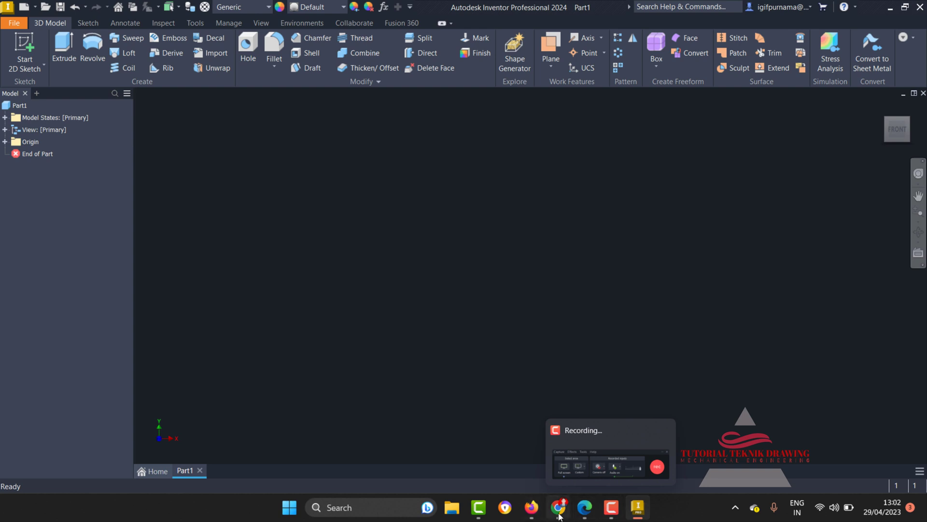
pyautogui.click(587, 515)
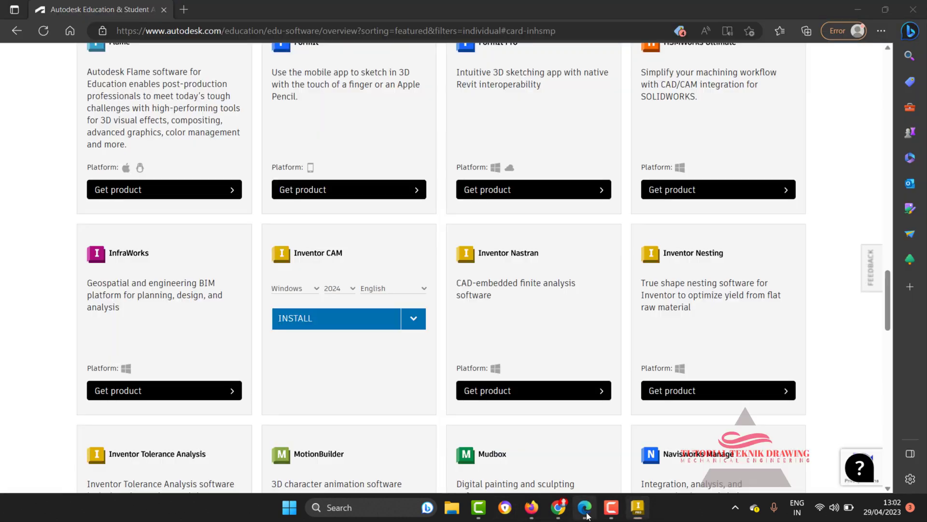
pyautogui.click(352, 288)
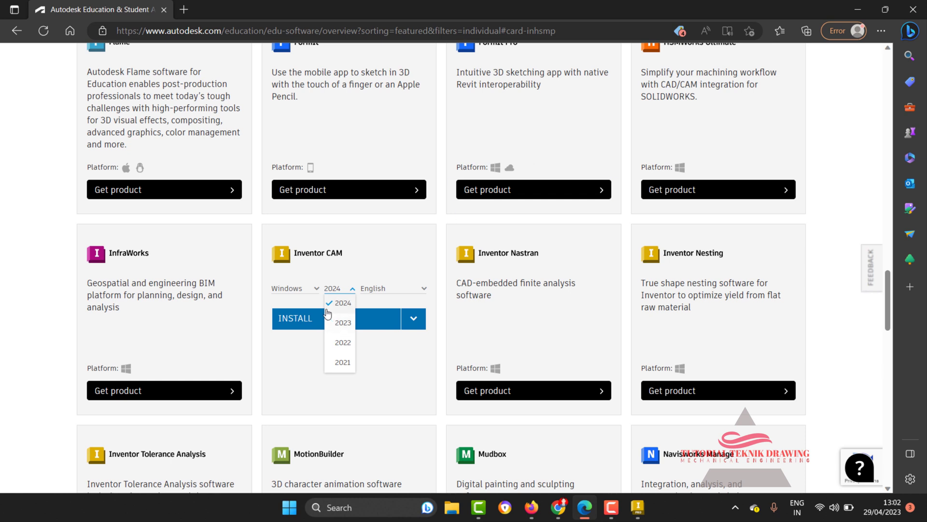
# Step: Install Inventor CAM 2024 and accept the terms to download the 11.3 MB web installer
pyautogui.click(365, 236)
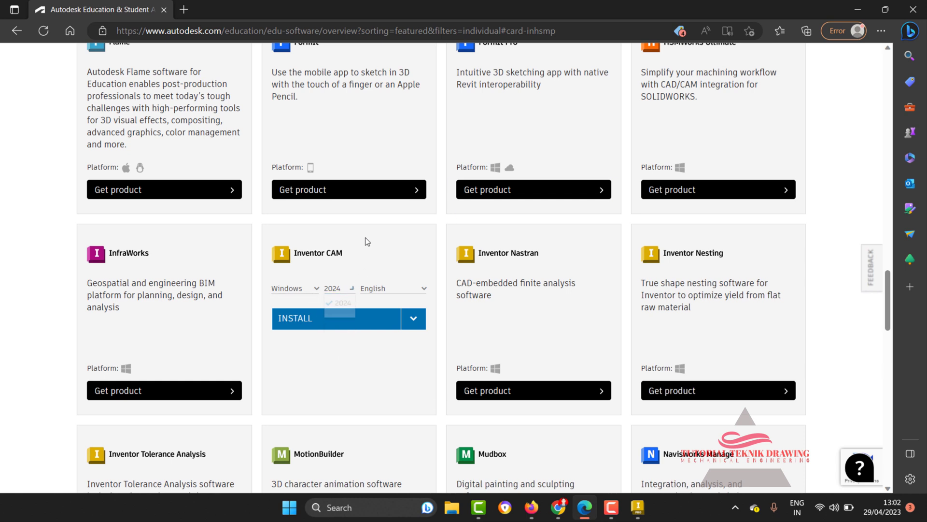
pyautogui.click(297, 325)
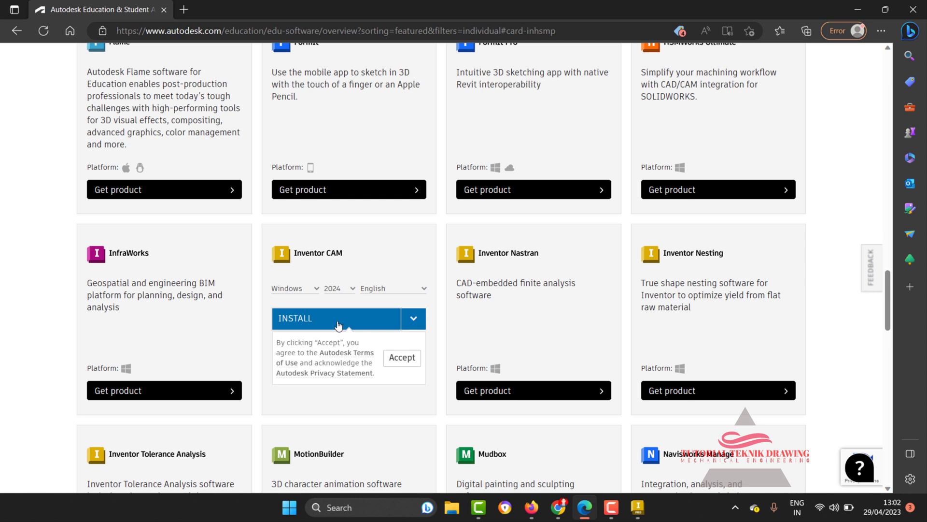
pyautogui.click(399, 360)
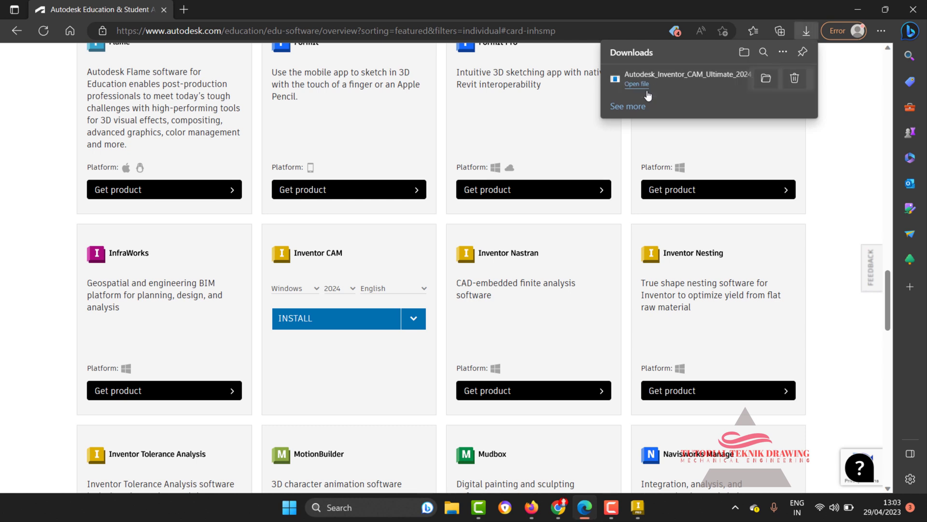
# Step: Run the downloaded Inventor CAM installer, let preparation proceed, and dismiss Edge's Downloads list
pyautogui.click(638, 86)
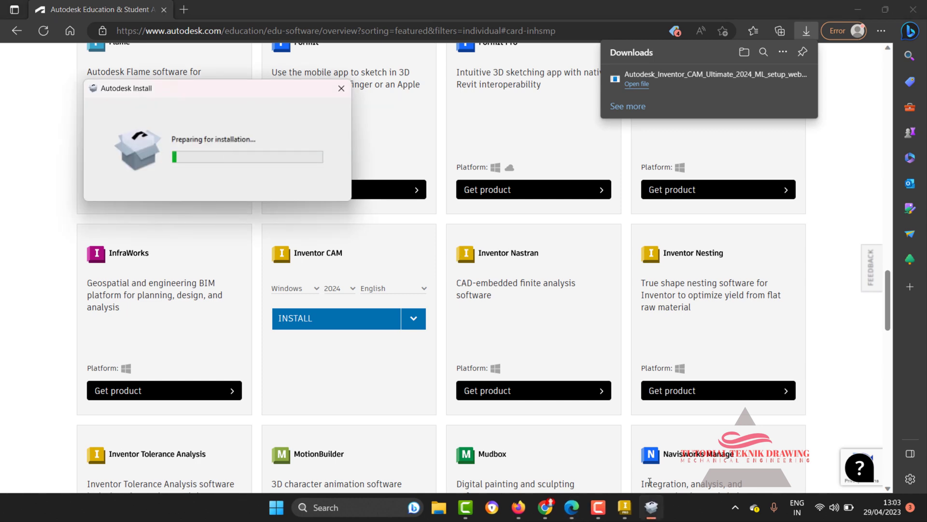
pyautogui.click(546, 507)
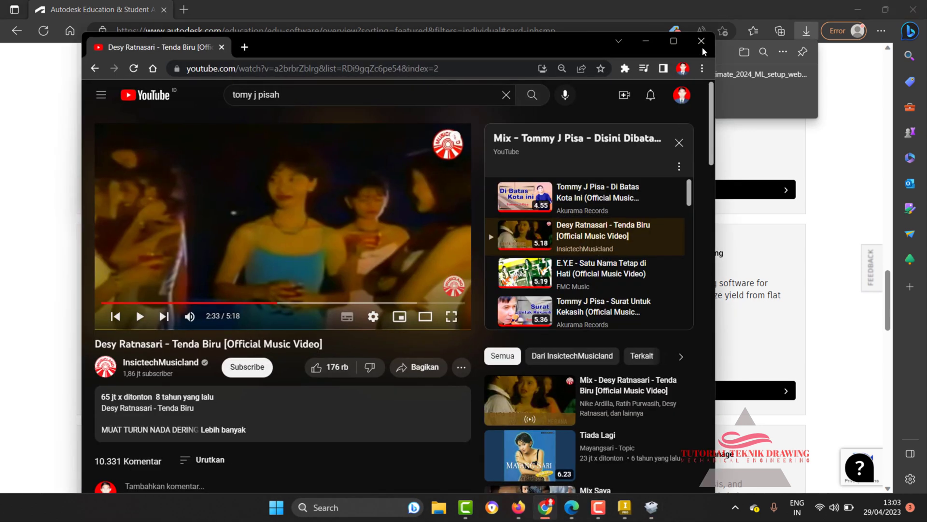
pyautogui.click(702, 41)
pyautogui.moveTo(611, 507)
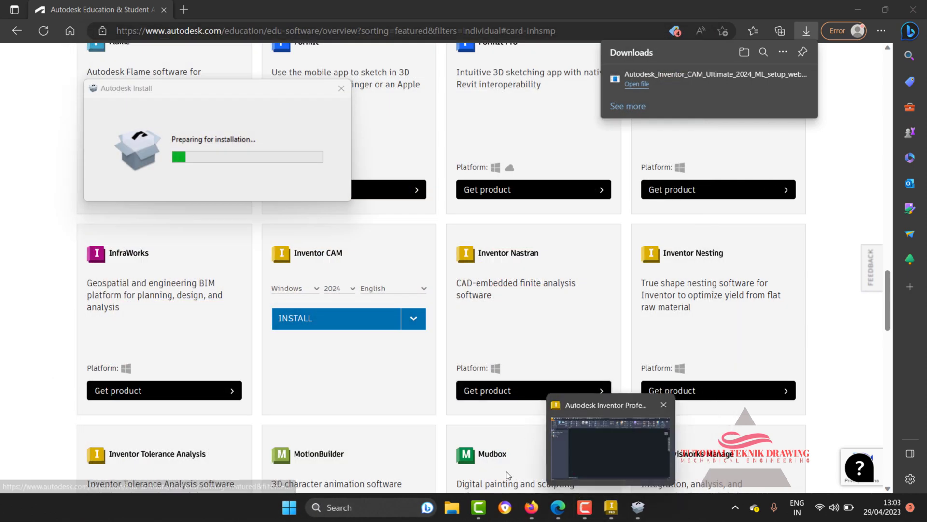
pyautogui.click(531, 507)
pyautogui.click(913, 8)
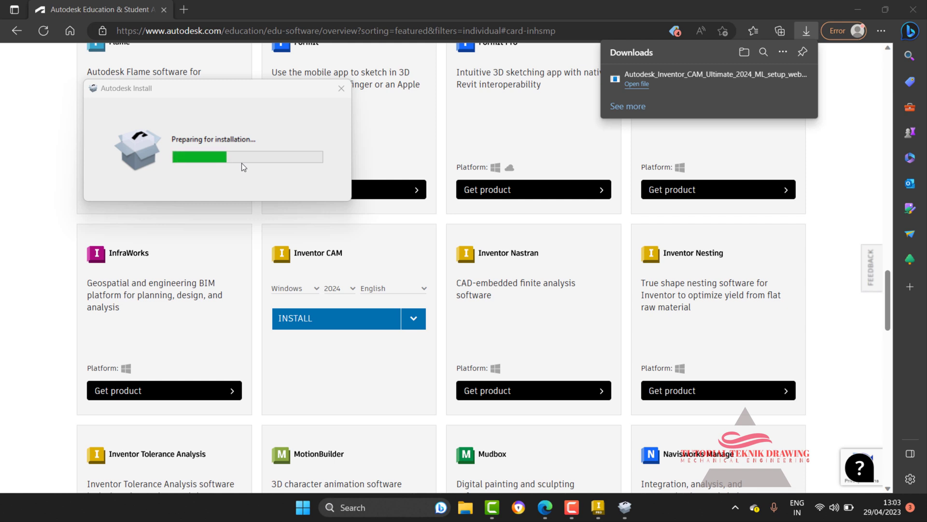
pyautogui.scroll(1, 248, 222)
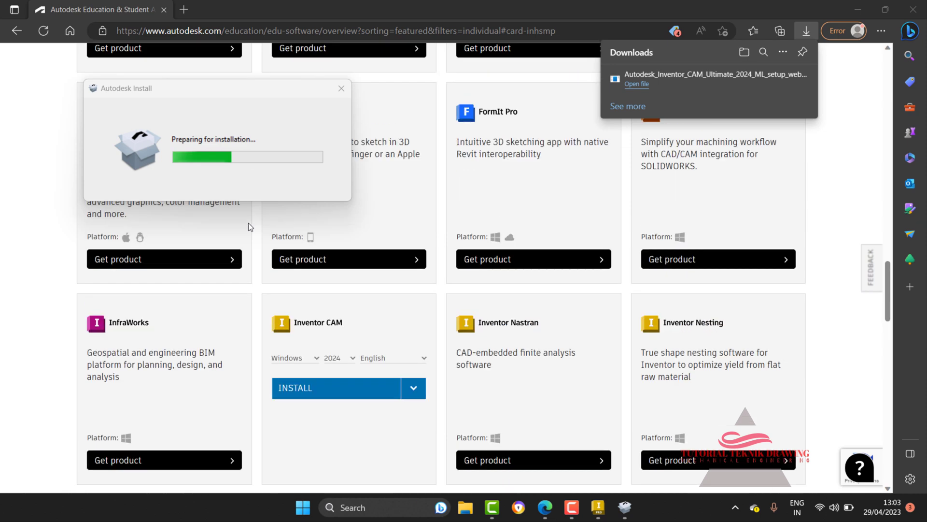
pyautogui.scroll(1, 261, 251)
pyautogui.scroll(-1, 309, 328)
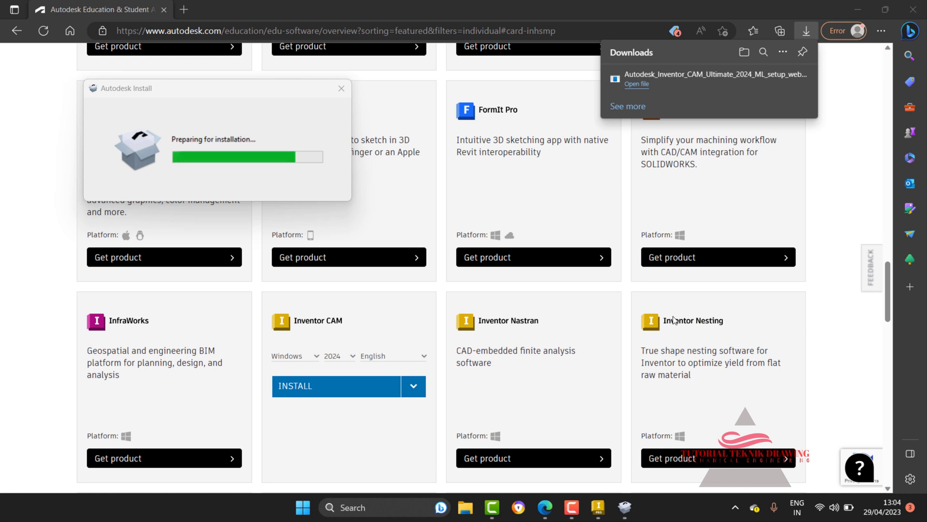
pyautogui.click(727, 331)
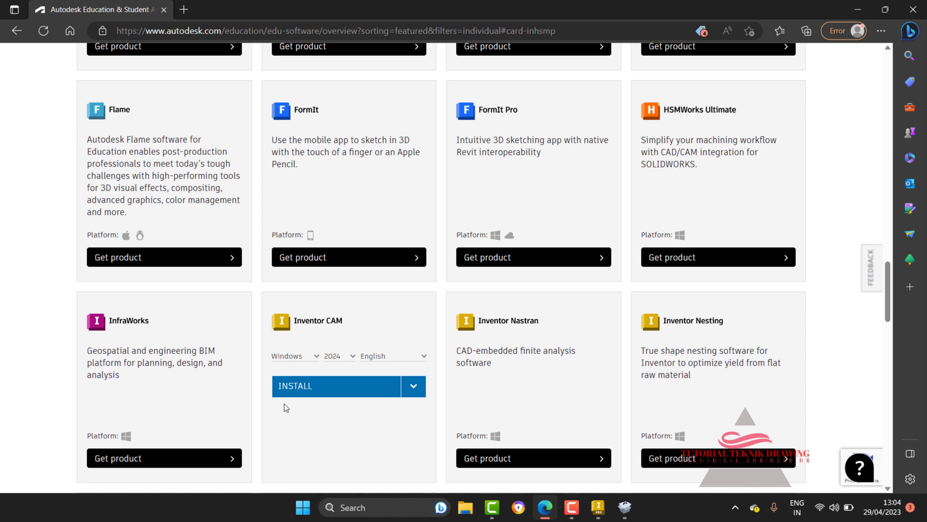
# Step: Bring the Autodesk installer forward to its C:\Program Files\Autodesk install-location page
pyautogui.click(624, 507)
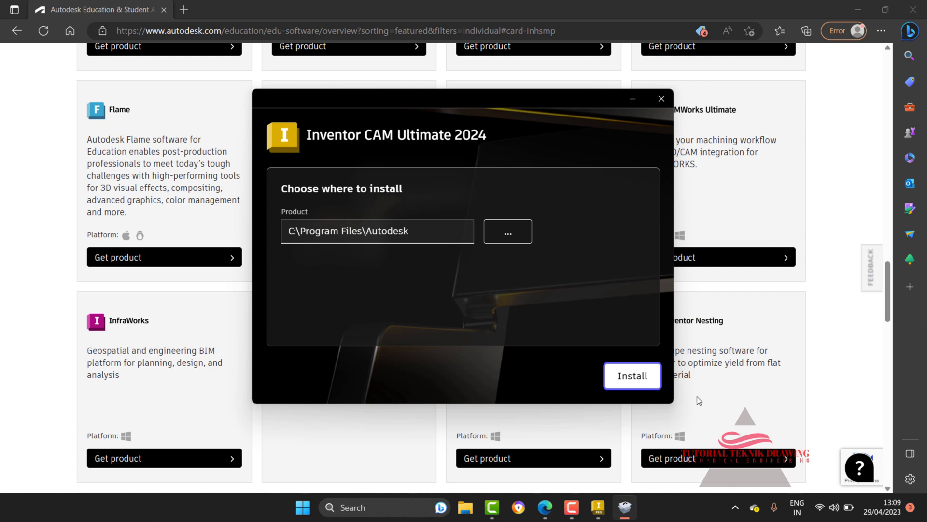
# Step: Install Inventor CAM Ultimate 2024 to C:\Program Files\Autodesk and finish once complete
pyautogui.click(624, 376)
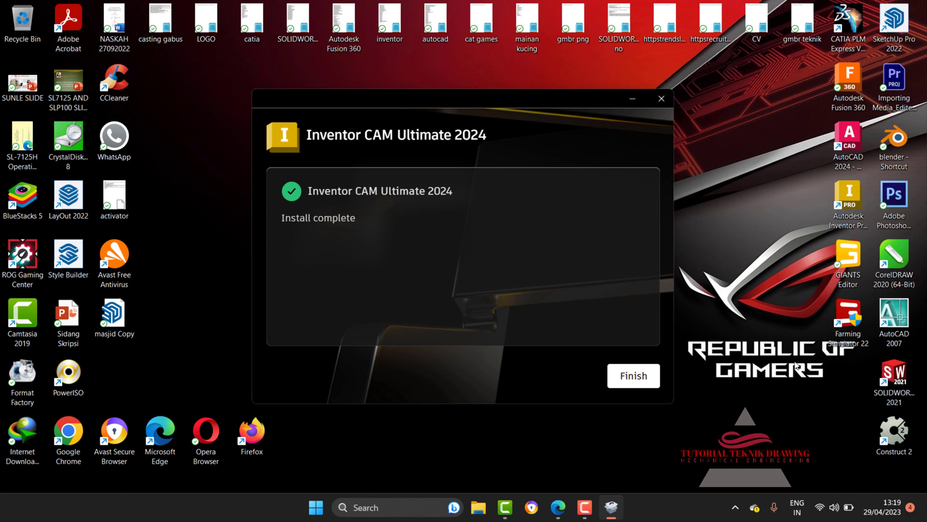
pyautogui.click(626, 375)
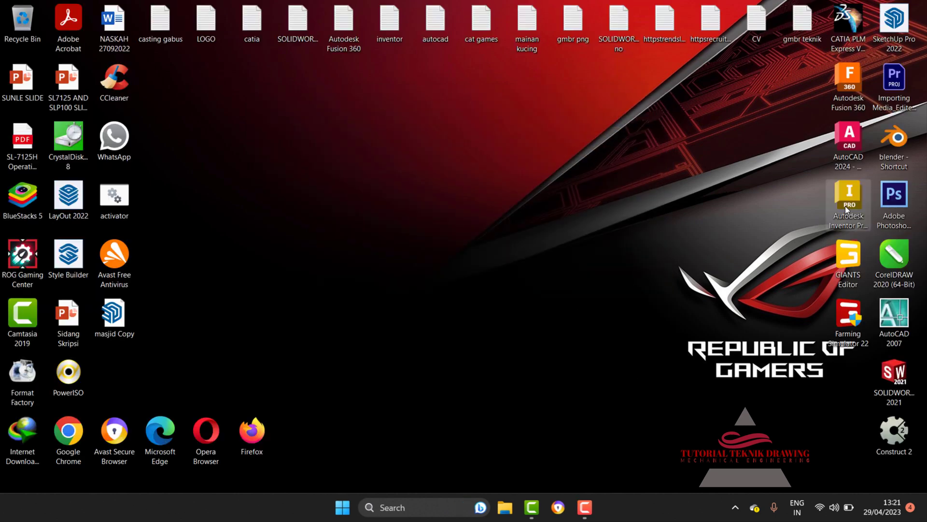
# Step: Launch Inventor 2024, dismiss the Avast warning, and sign in with the corrected account e-mail and password
pyautogui.doubleClick(845, 205)
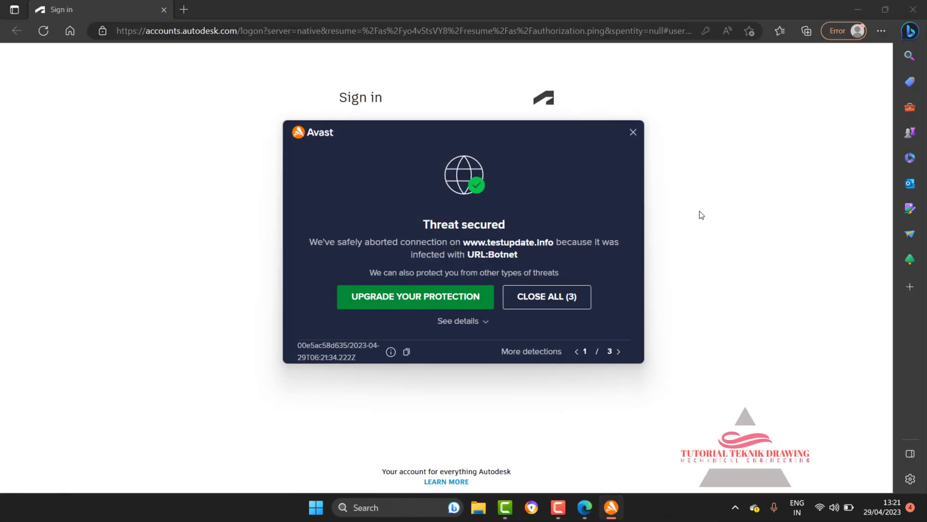
pyautogui.click(544, 299)
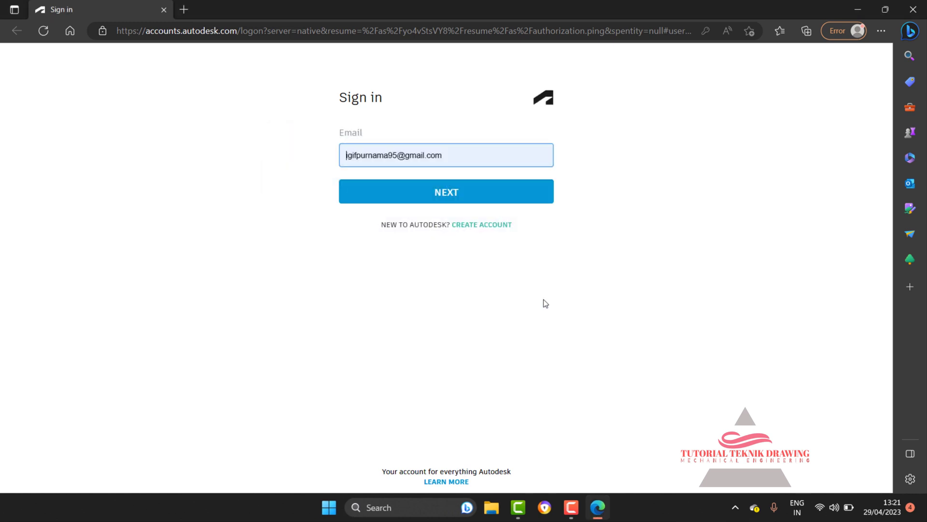
pyautogui.click(409, 157)
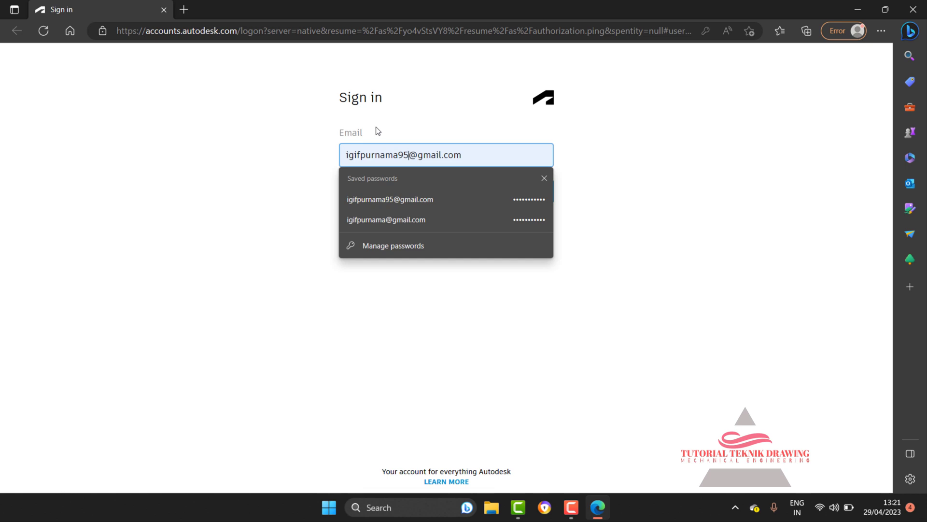
pyautogui.press('BackSpace')
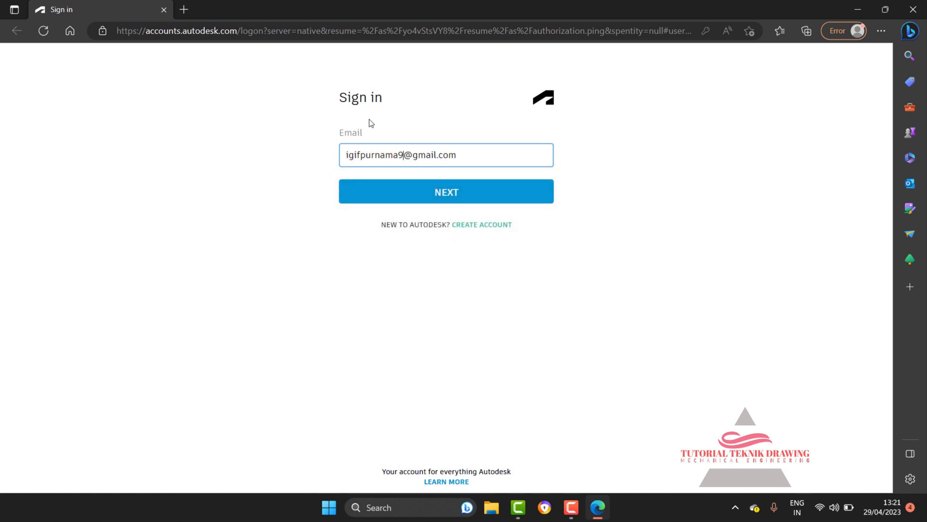
pyautogui.press('BackSpace')
pyautogui.click(485, 195)
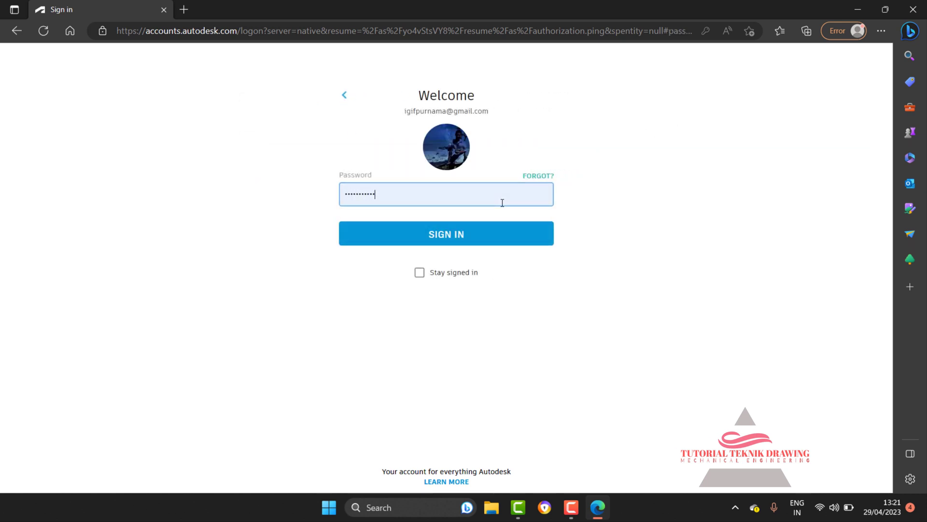
pyautogui.click(480, 236)
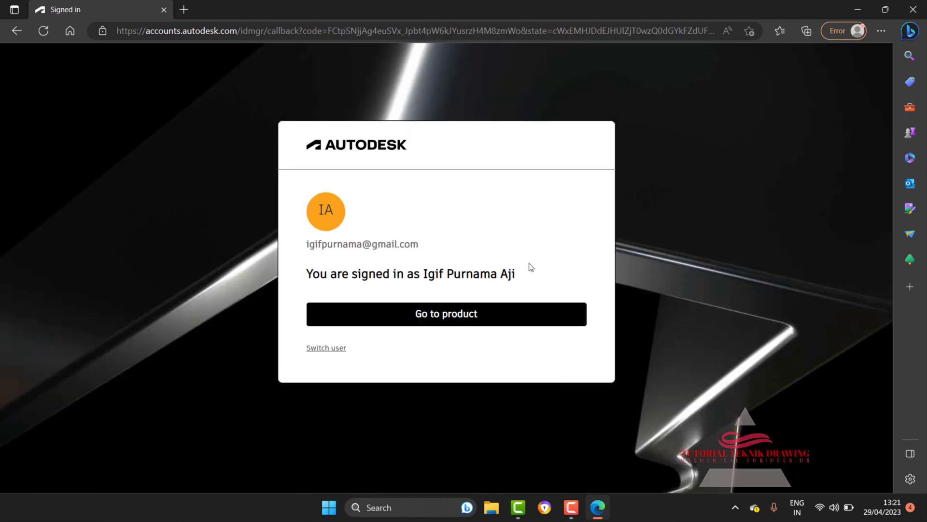
# Step: Sign out of the unsubscribed account via Switch user and acknowledge the licence error
pyautogui.click(415, 323)
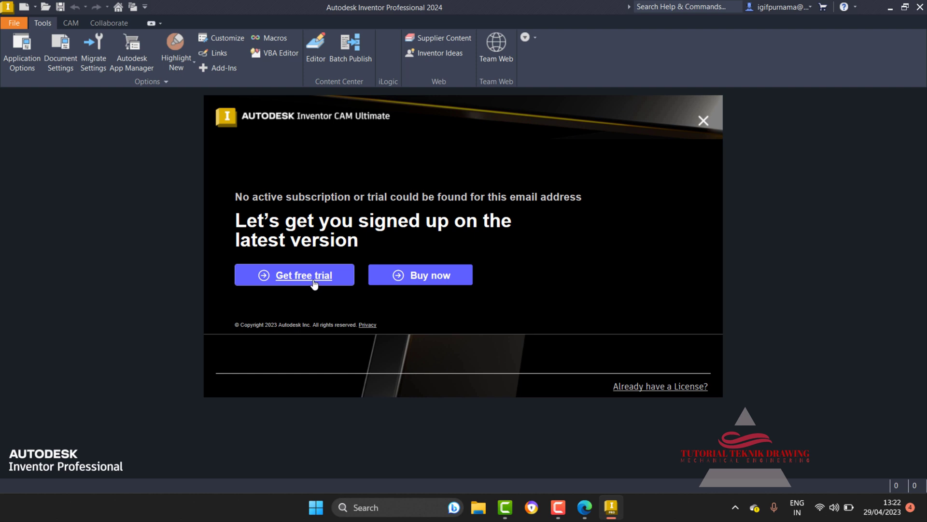
pyautogui.click(632, 387)
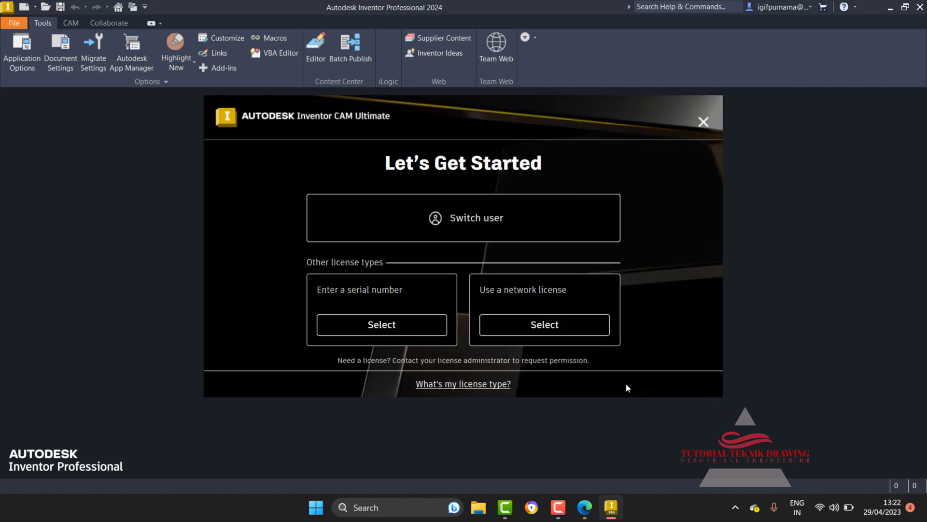
pyautogui.click(490, 222)
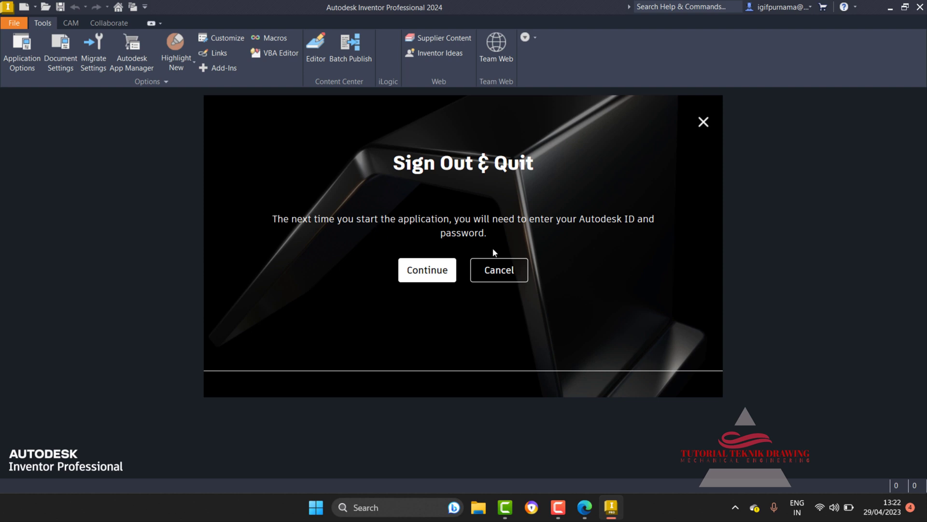
pyautogui.click(443, 275)
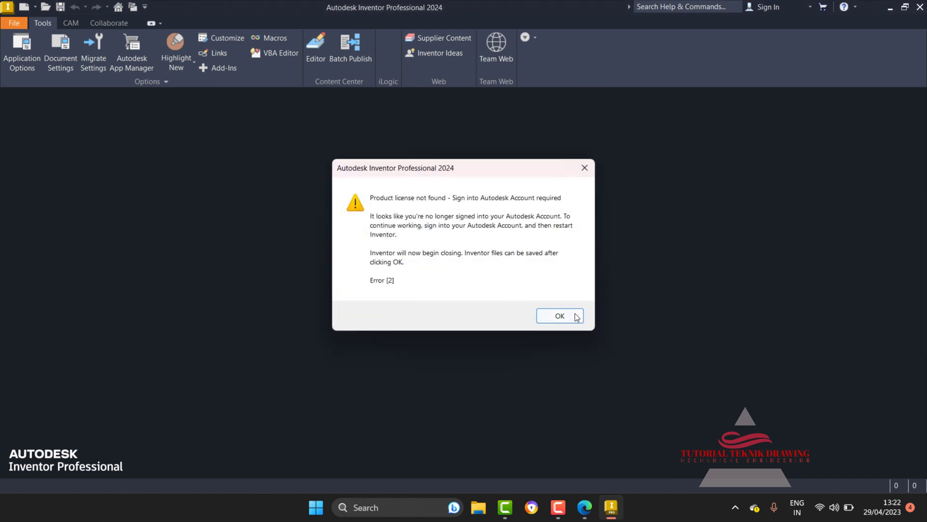
pyautogui.click(574, 315)
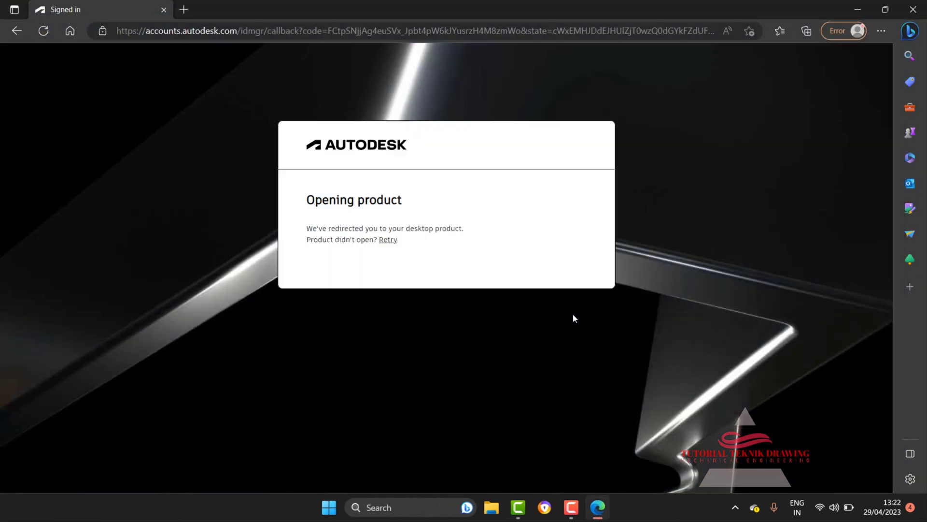
# Step: Close the browser, refresh the desktop and relaunch Inventor Professional 2024
pyautogui.click(388, 240)
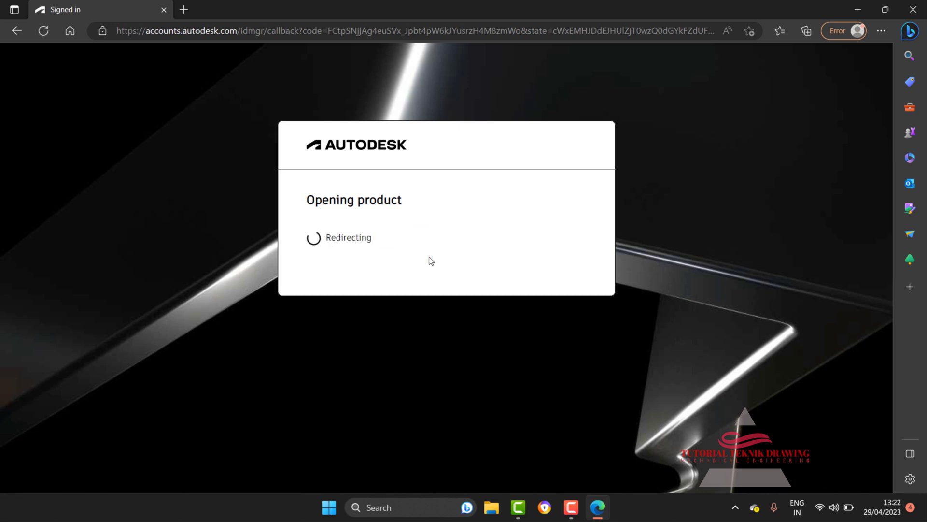
pyautogui.click(913, 9)
pyautogui.rightClick(540, 103)
pyautogui.click(571, 152)
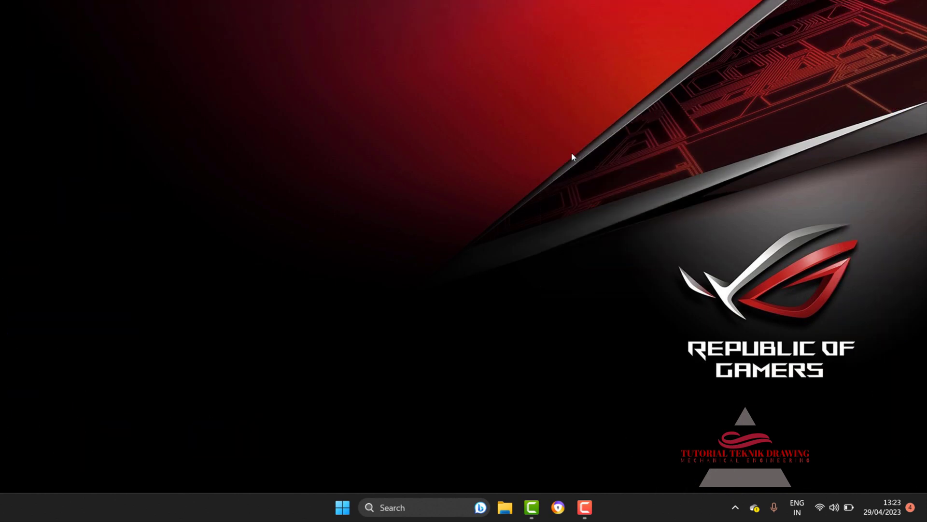
pyautogui.doubleClick(831, 206)
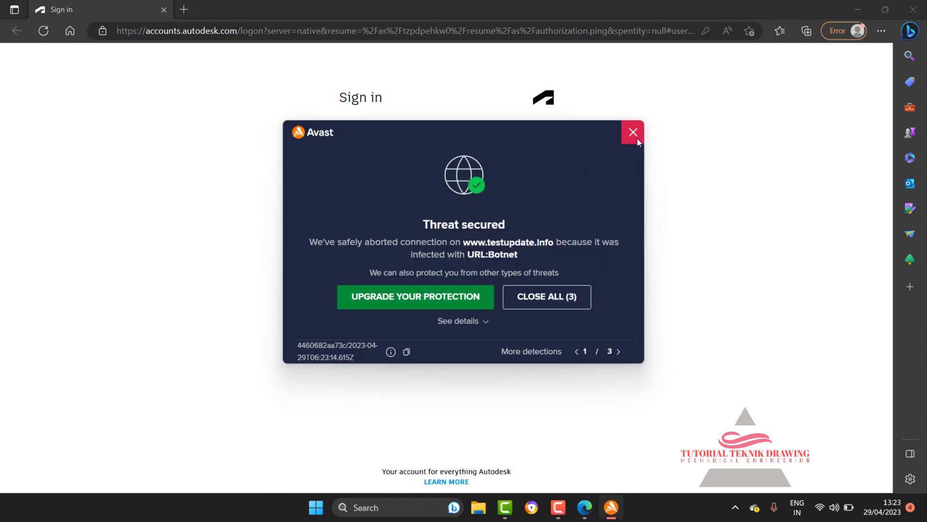
# Step: Dismiss the antivirus warning and sign in with the second saved Autodesk account
pyautogui.click(545, 291)
pyautogui.click(467, 159)
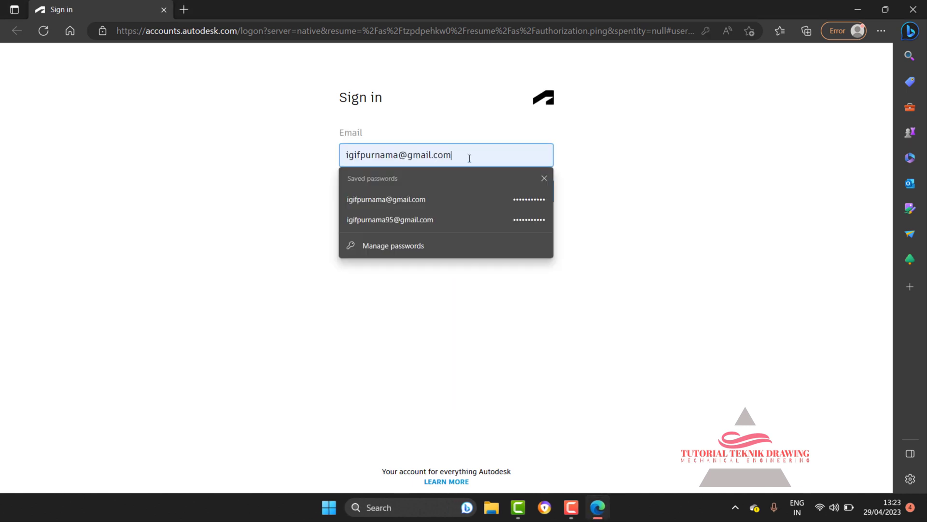
pyautogui.click(417, 219)
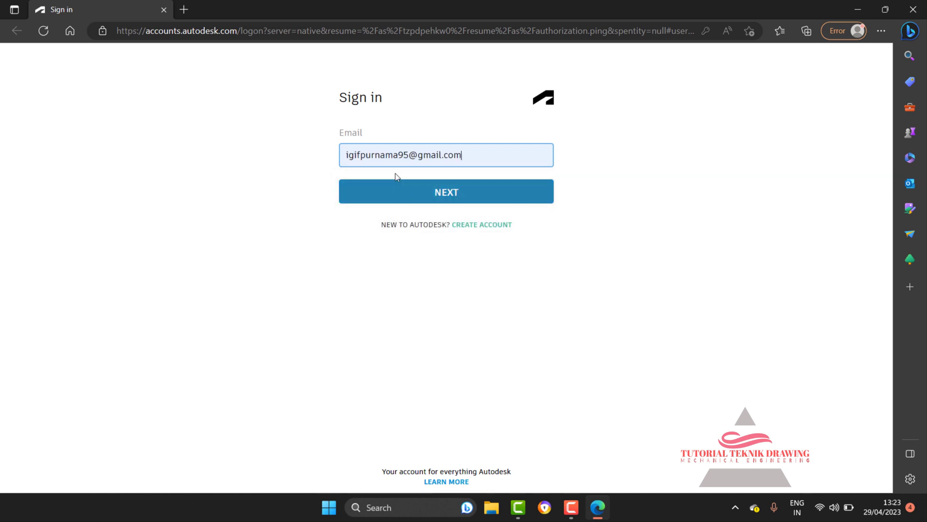
pyautogui.click(465, 193)
pyautogui.click(469, 237)
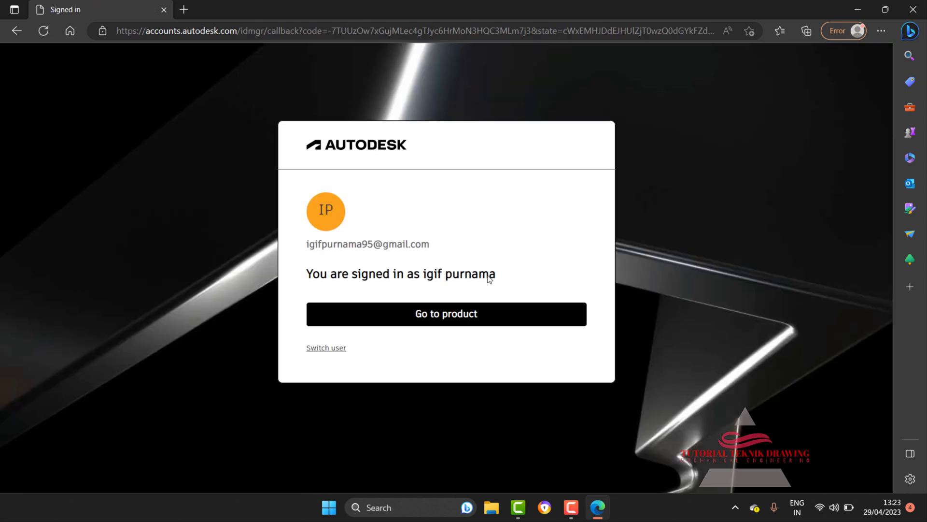
pyautogui.click(437, 315)
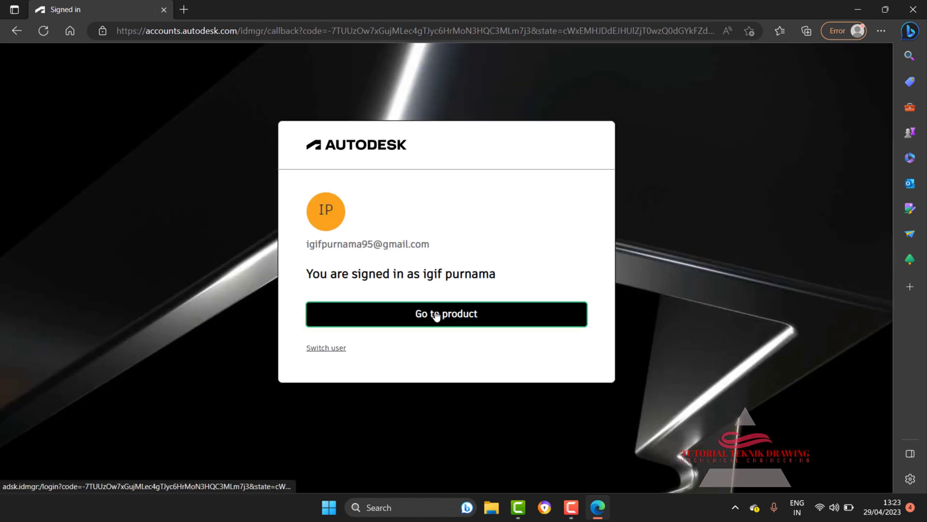
# Step: Hand the completed sign-in back to the Inventor desktop app
pyautogui.click(436, 315)
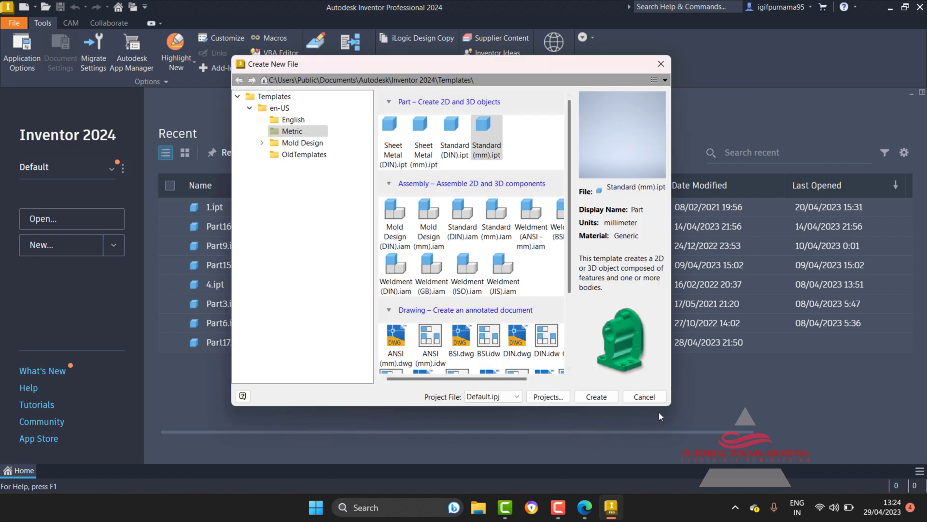
# Step: Create Part1 from the Standard (mm) template and show its CAM ribbon tools
pyautogui.click(597, 397)
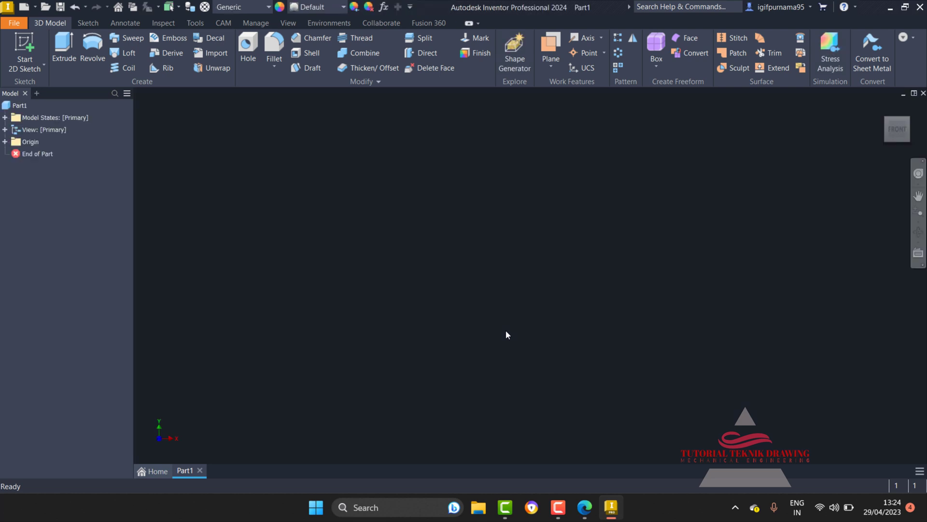
pyautogui.click(225, 22)
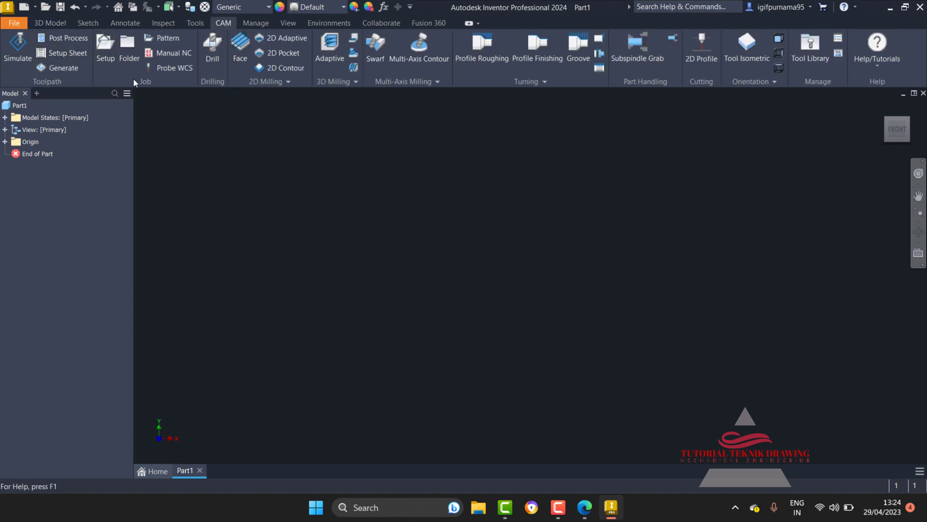
pyautogui.click(62, 22)
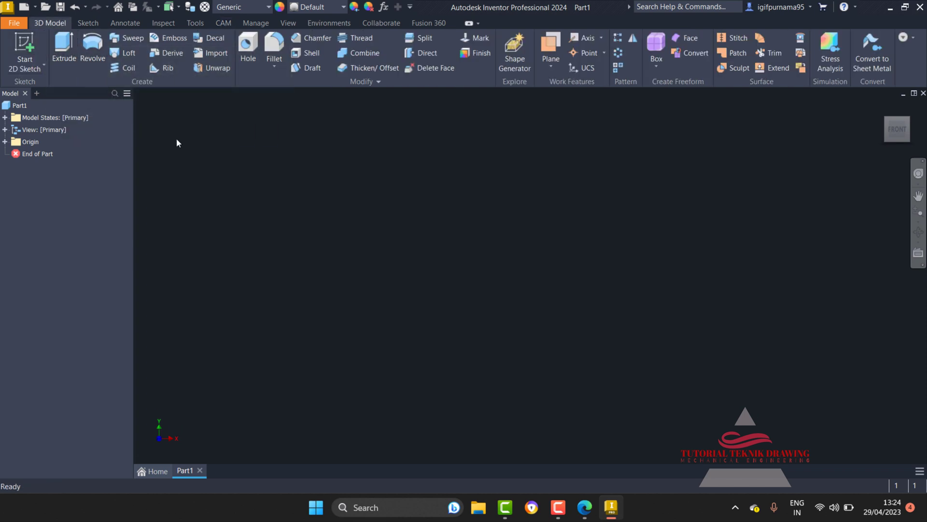
pyautogui.click(227, 22)
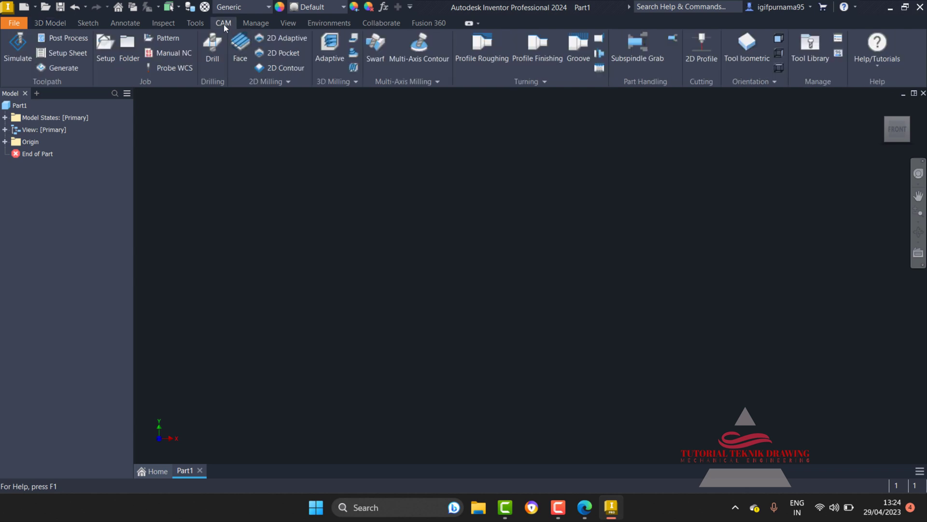